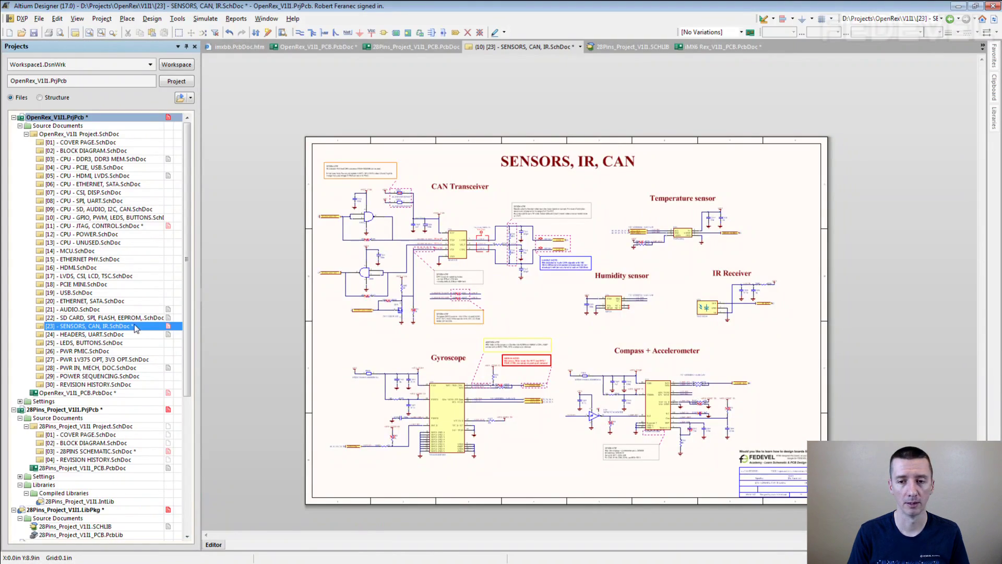
- Examine the CAN Transceiver circuit around chip U19 on the SENSORS, CAN, IR schematic, including the level notes beside its pins
scroll(443, 368, "up", 3, "ctrl")
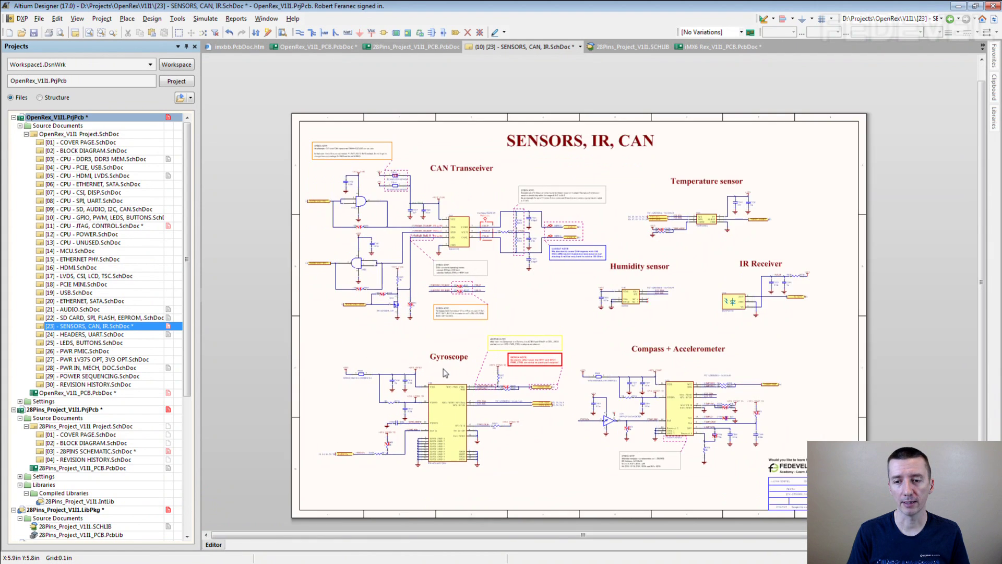
right_click_drag(453, 321, 444, 322)
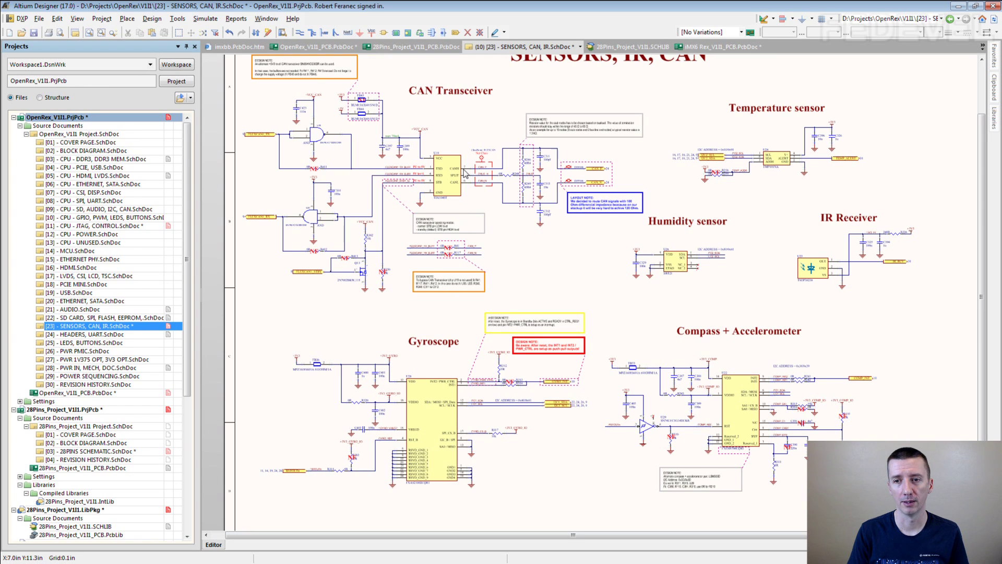
mouse_move(464, 174)
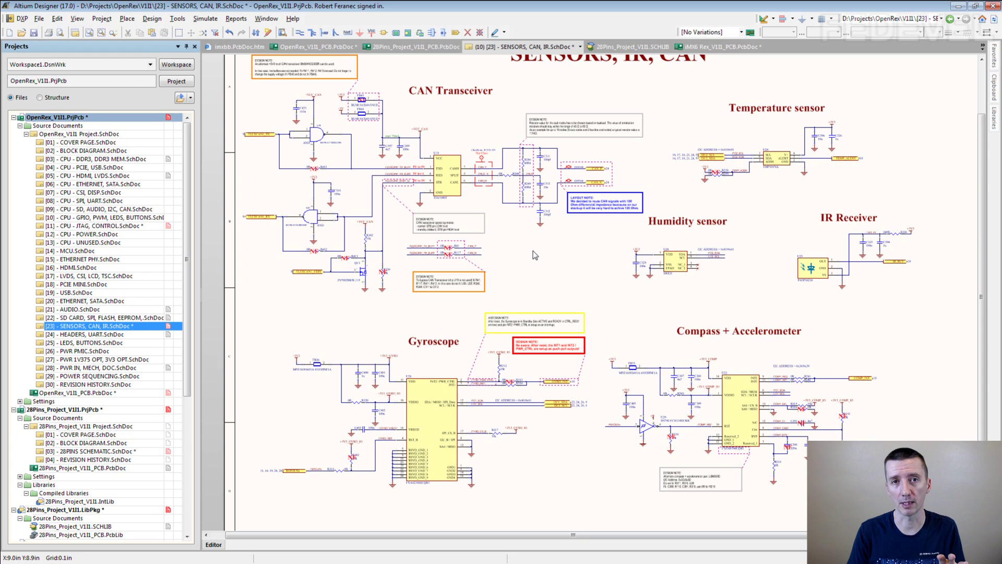
scroll(432, 134, "up", 2, "ctrl")
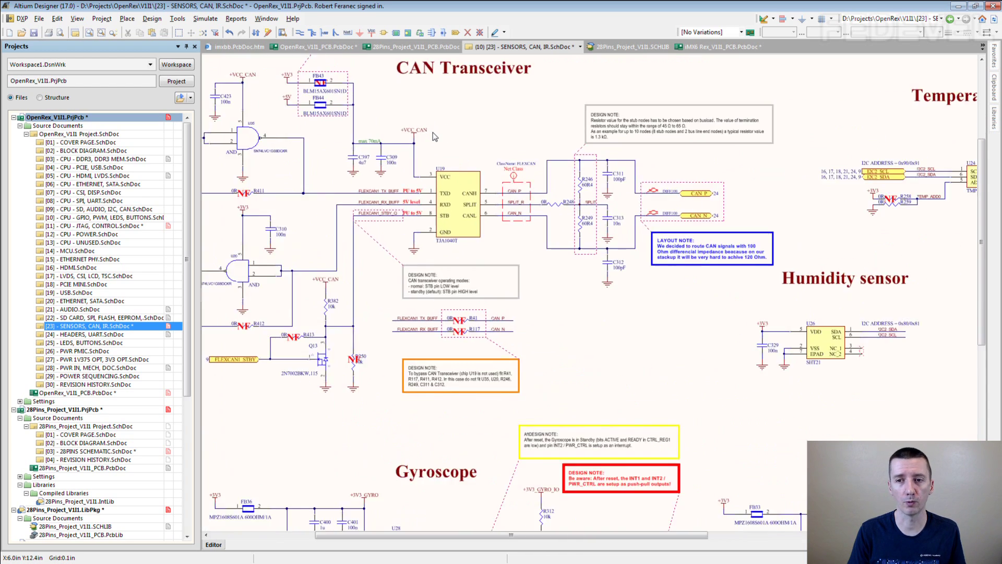
scroll(432, 135, "up", 2, "ctrl")
right_click_drag(472, 135, 467, 159)
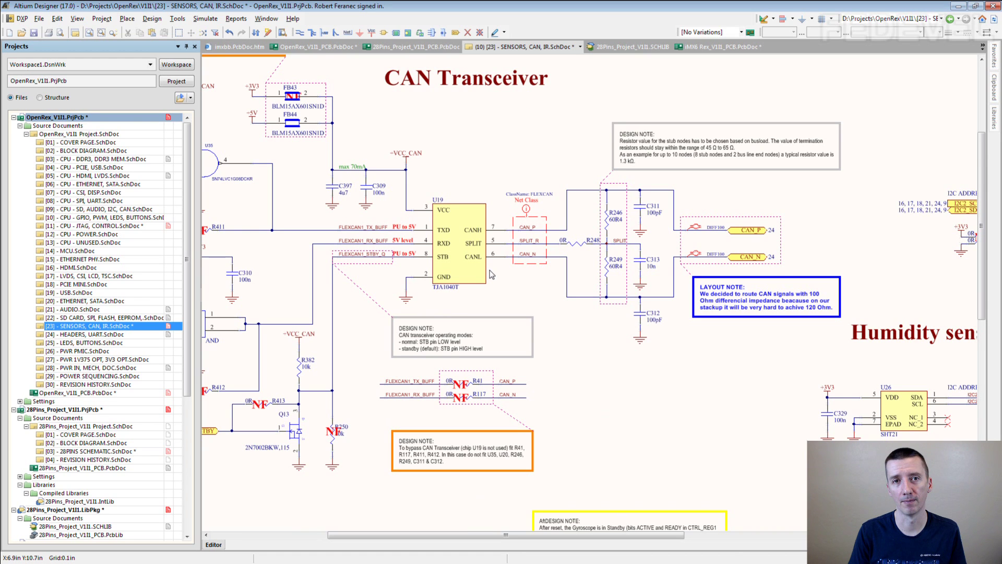
scroll(490, 274, "up", 2, "ctrl")
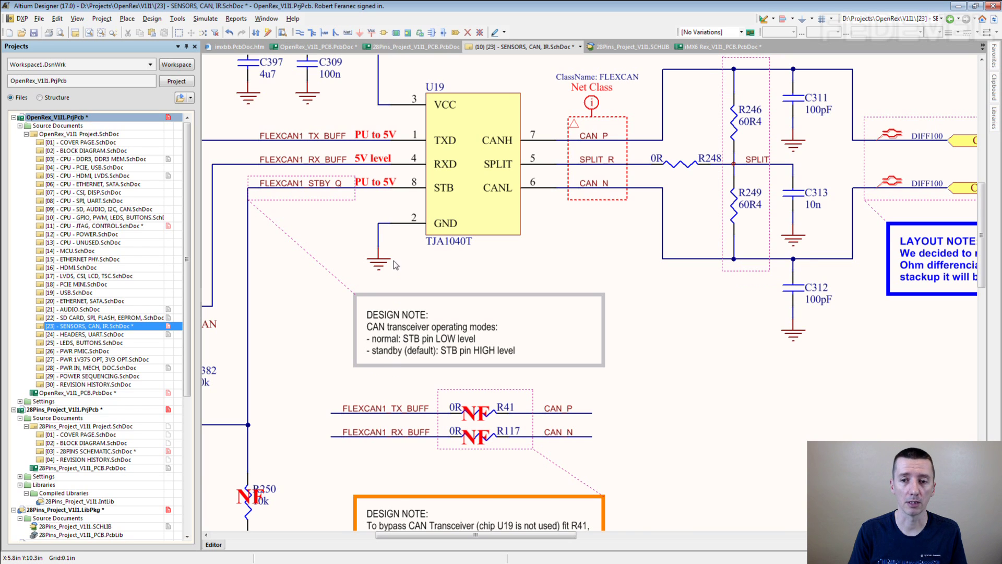
scroll(394, 260, "down", 1, "ctrl")
scroll(401, 271, "down", 1, "ctrl")
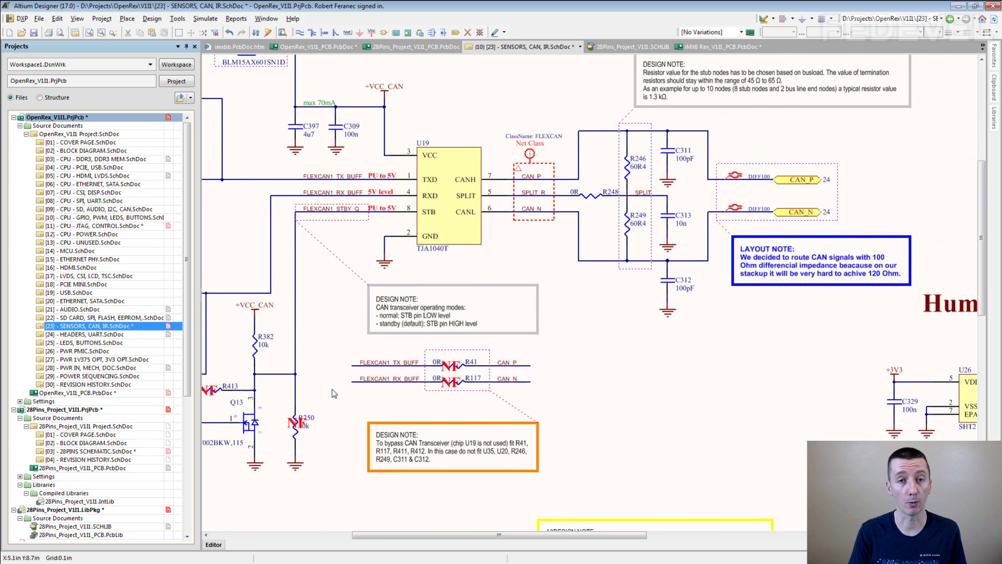
- Trace the FLEXCAN1_STBY circuit to U19's STB pin and read the design note on the transceiver's operating modes
right_click_drag(330, 390, 469, 369)
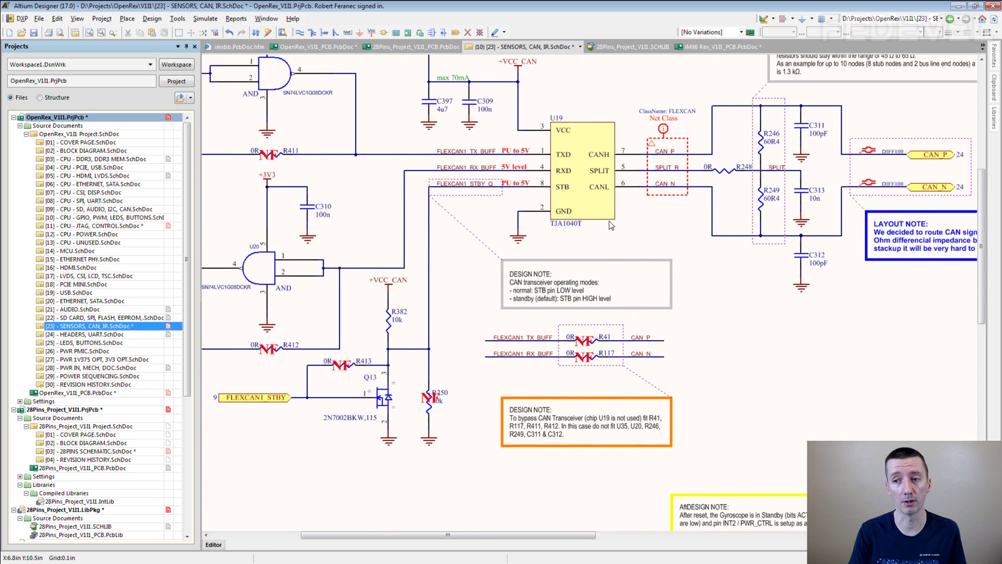
scroll(607, 224, "down", 1, "ctrl")
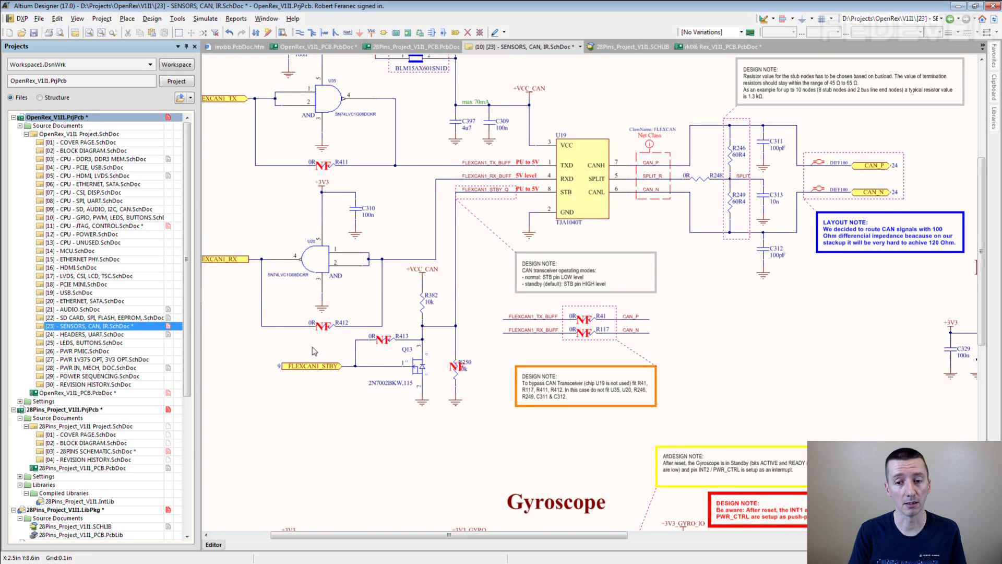
scroll(287, 382, "up", 1, "ctrl")
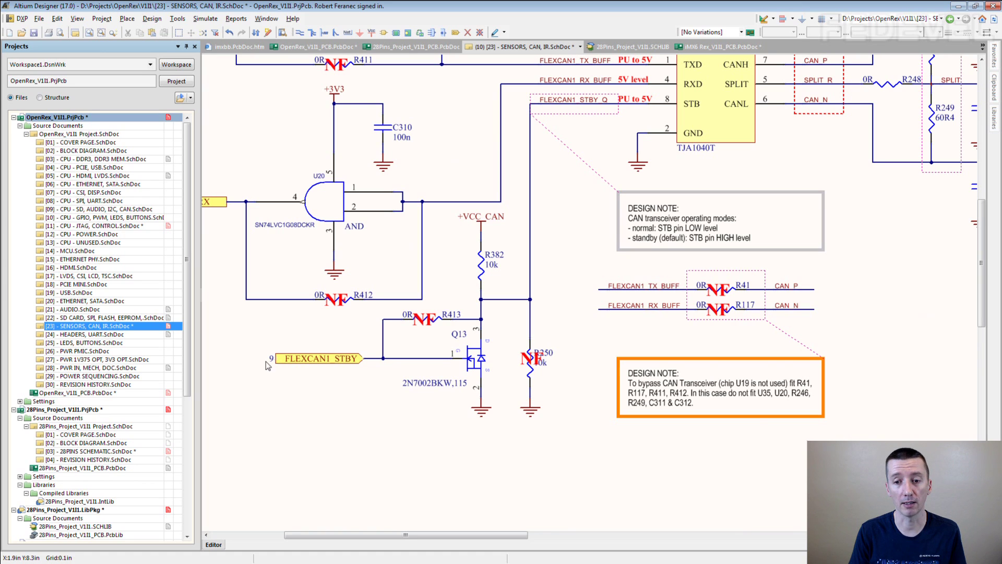
right_click_drag(594, 243, 384, 375)
scroll(466, 309, "up", 2, "ctrl")
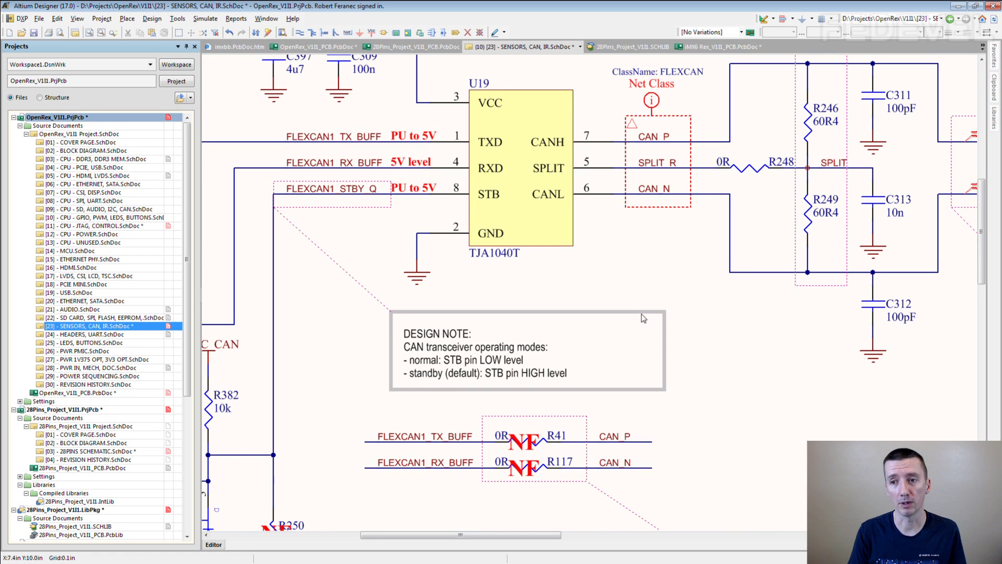
scroll(645, 316, "down", 2, "ctrl")
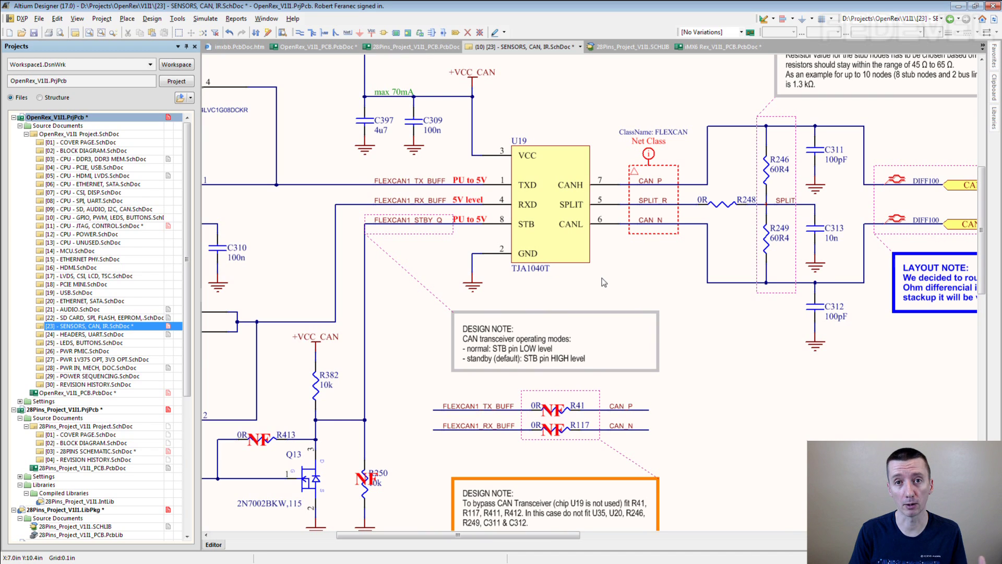
scroll(604, 282, "up", 1, "ctrl")
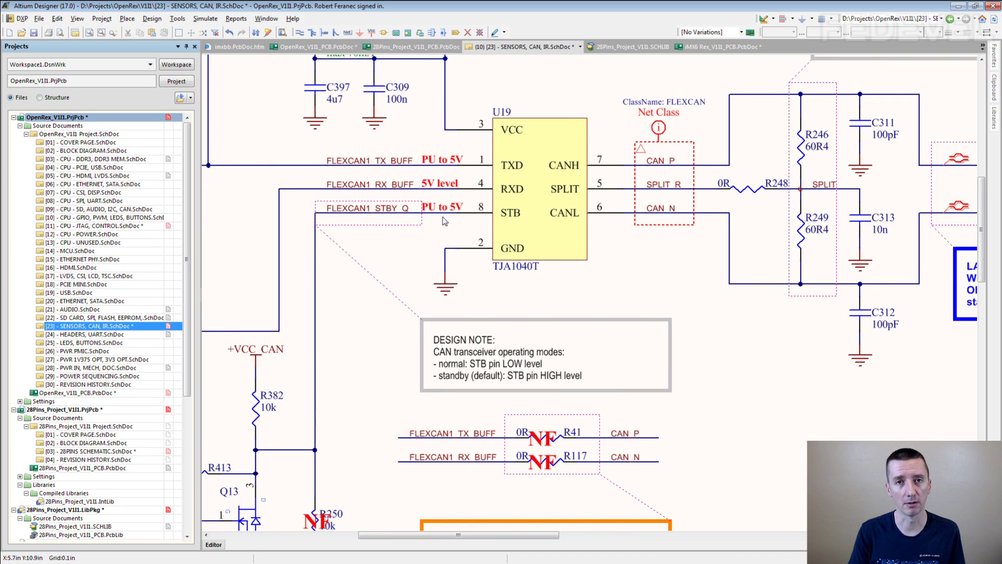
scroll(444, 221, "down", 2, "ctrl")
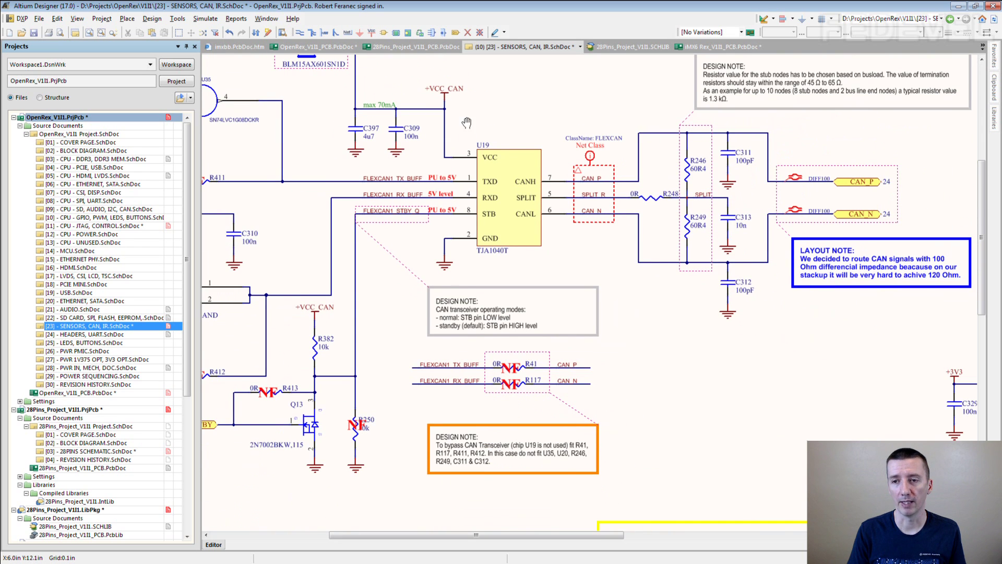
- Read the design note on the alternate +3V3 CAN transceiver and inspect the supply options FB43 and FB44 it refers to
right_click_drag(466, 123, 615, 197)
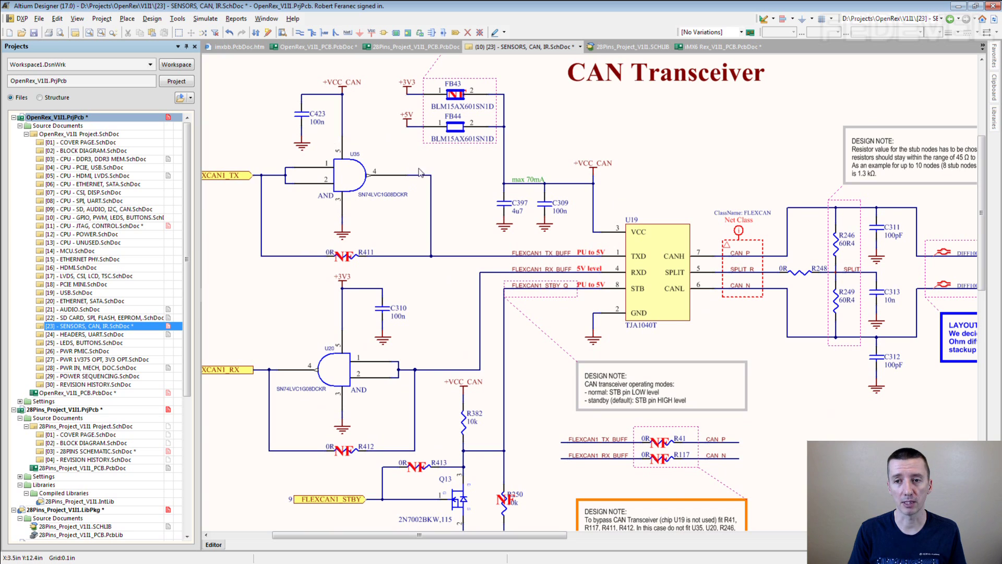
scroll(381, 193, "up", 5)
scroll(342, 211, "up", 1, "ctrl")
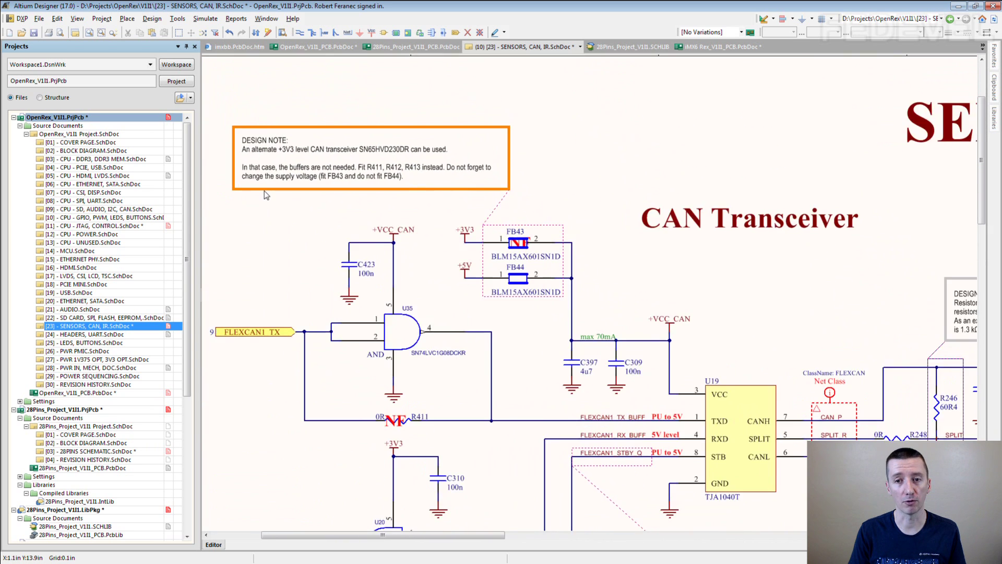
scroll(264, 190, "up", 1, "ctrl")
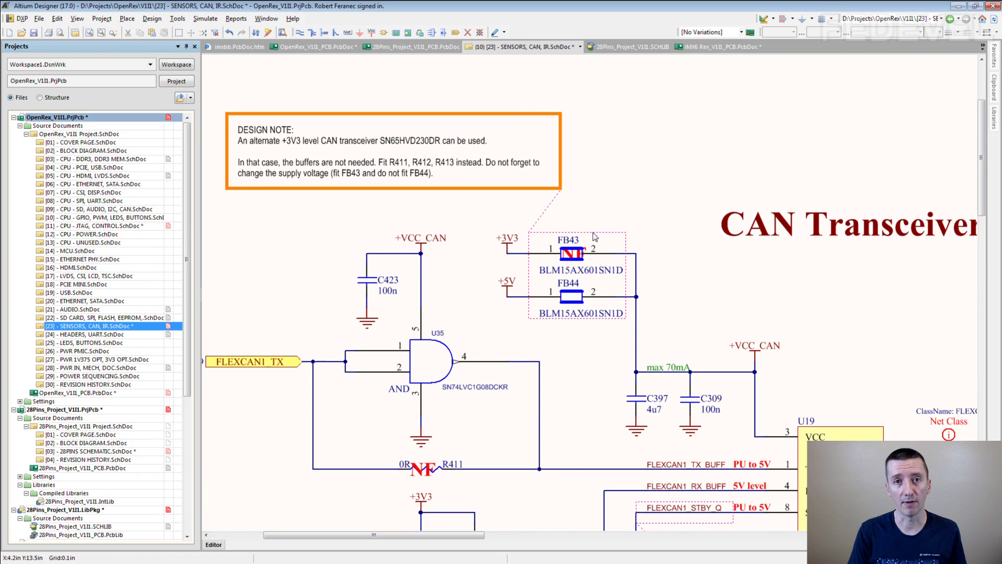
scroll(308, 151, "up", 1, "ctrl")
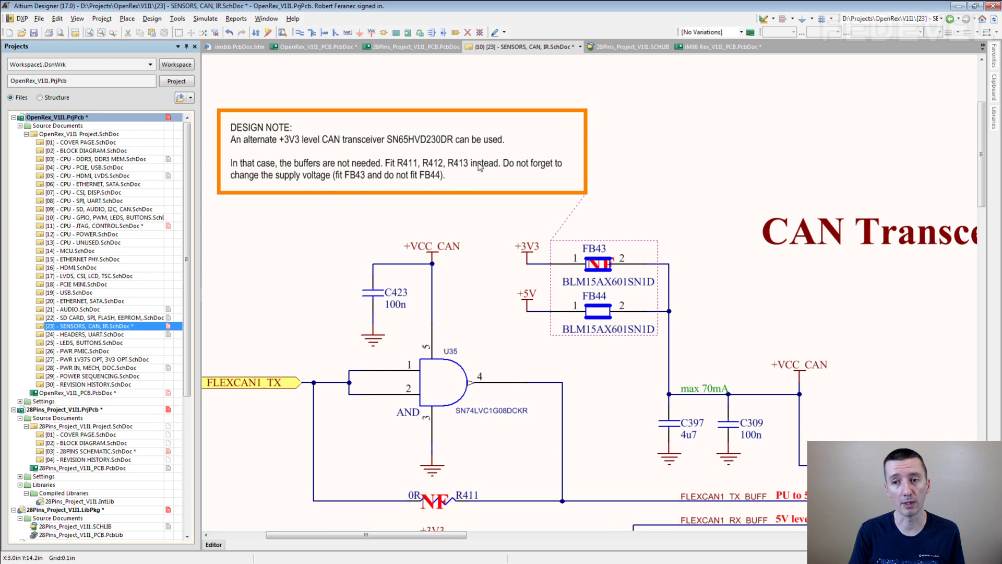
- Read the design note on bypassing the CAN transceiver, attached to resistors R41 and R117
scroll(345, 167, "down", 2, "ctrl")
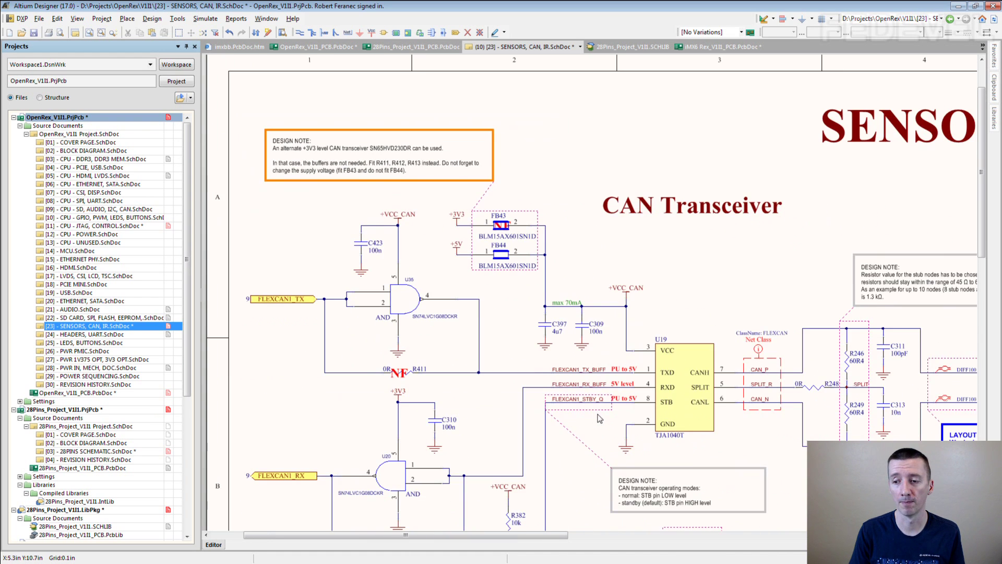
right_click_drag(596, 477, 366, 230)
scroll(417, 354, "up", 3, "ctrl")
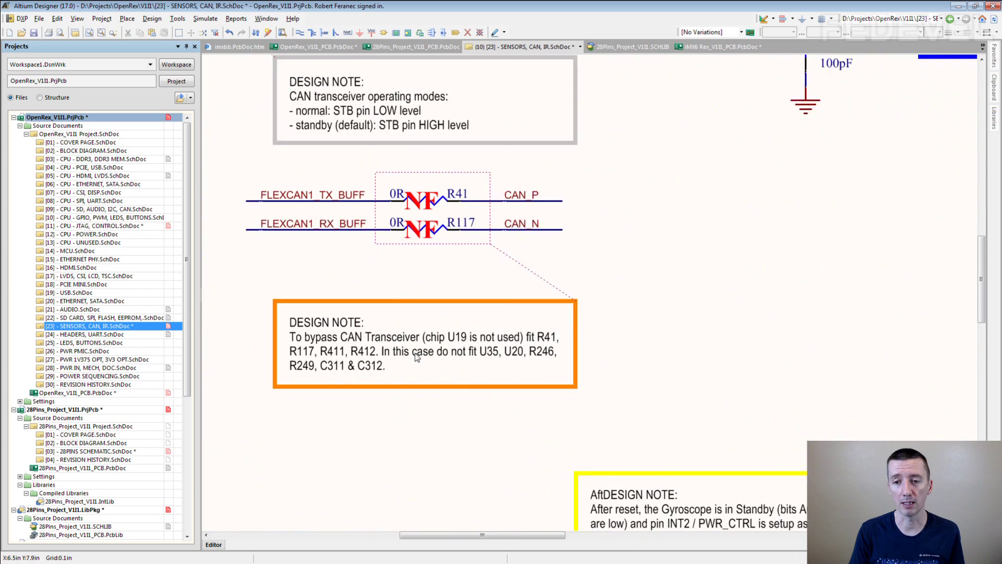
- Read the layout note on differential impedance routing for the CAN_P and CAN_N signals
scroll(420, 353, "down", 2, "ctrl")
right_click_drag(420, 354, 330, 300)
scroll(449, 225, "up", 2, "ctrl")
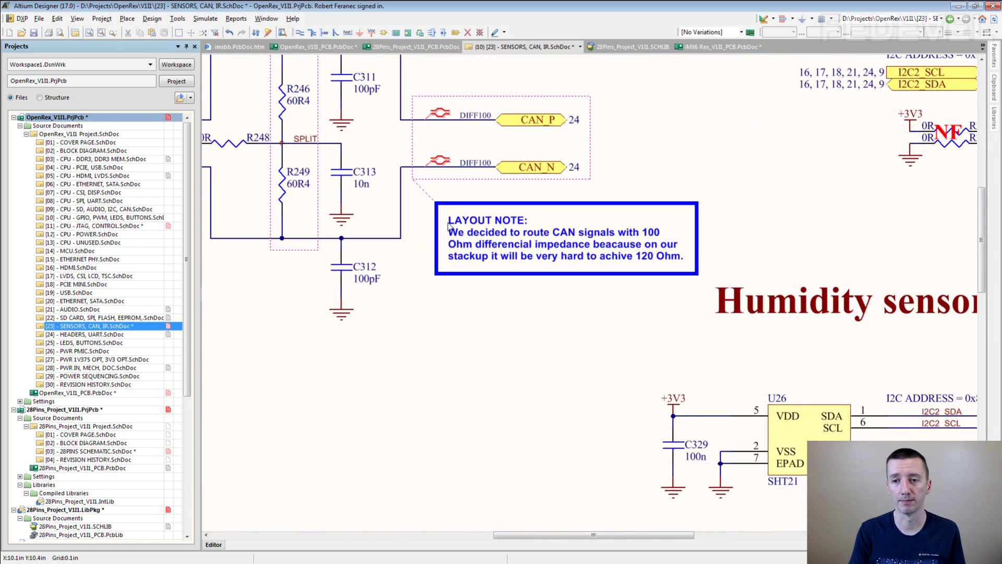
scroll(448, 226, "up", 1, "ctrl")
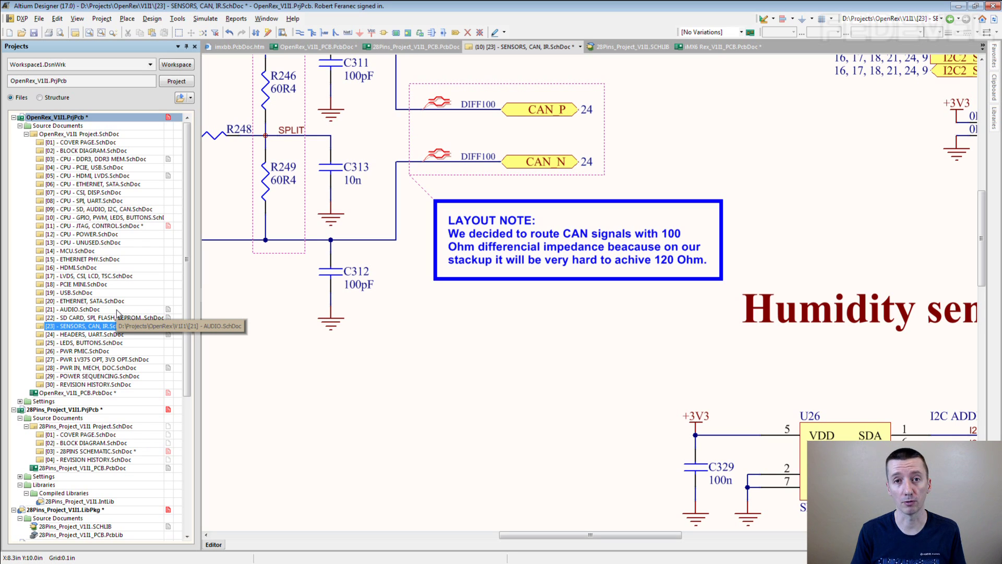
- Open the [21] - AUDIO schematic and examine the 3.5mm 4-pole jack reference drawing
double_click(117, 309)
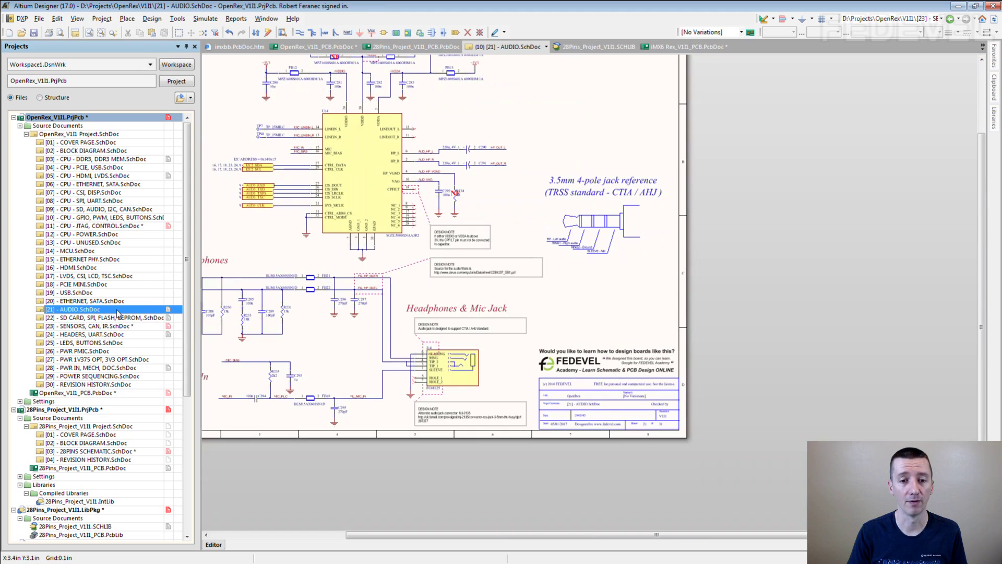
scroll(462, 306, "right", 4, "shift")
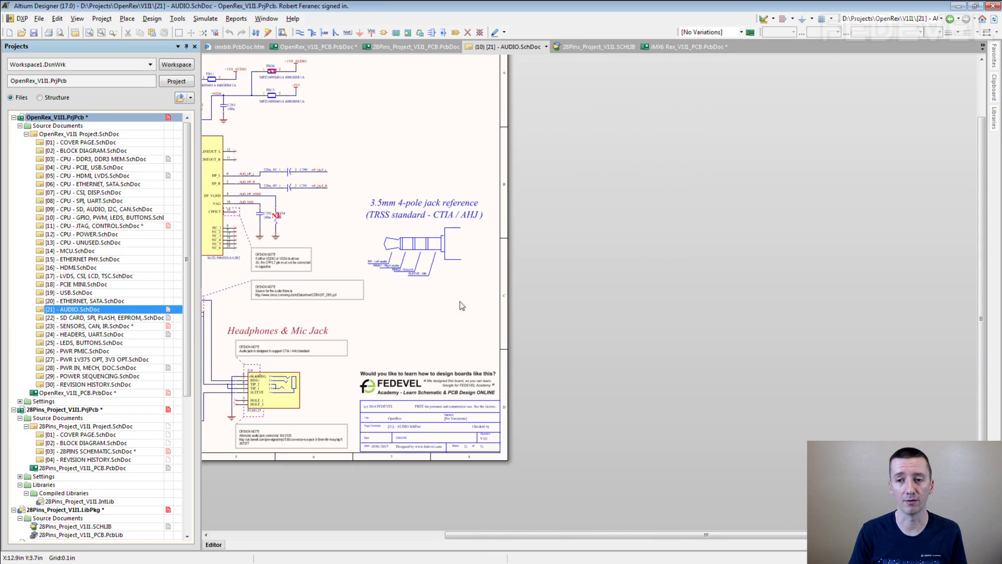
scroll(409, 294, "up", 3, "ctrl")
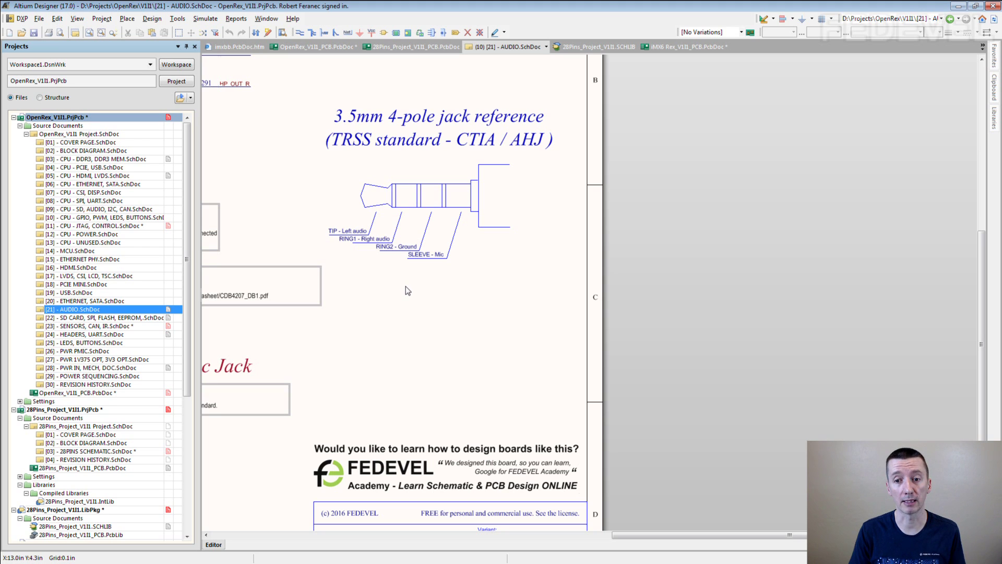
- Compare the Headphones & Mic Jack connector J14 and its design notes with the contact labels of the 4-pole jack reference
right_click_drag(340, 379, 634, 132)
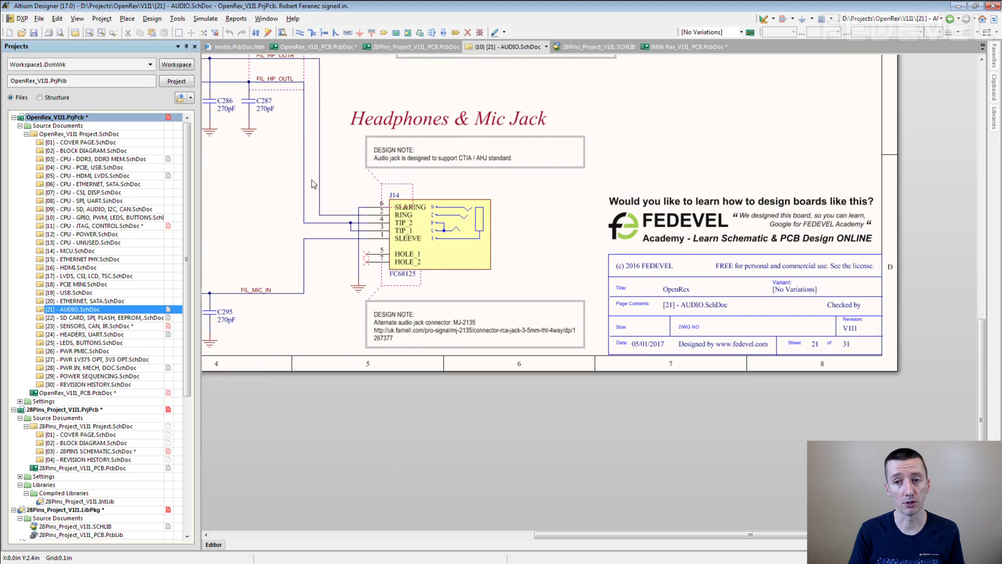
right_click_drag(501, 311, 476, 329)
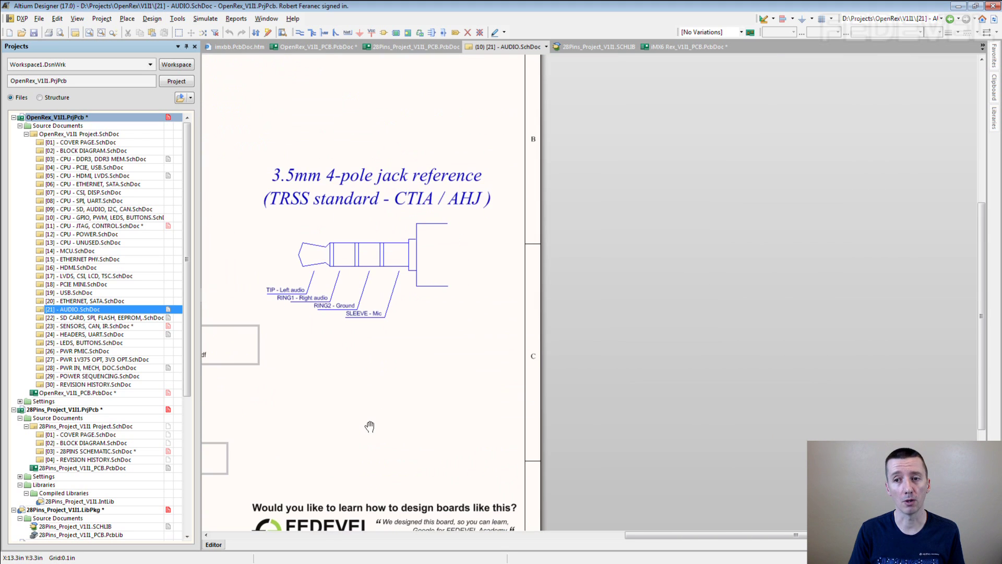
scroll(305, 318, "up", 2, "ctrl")
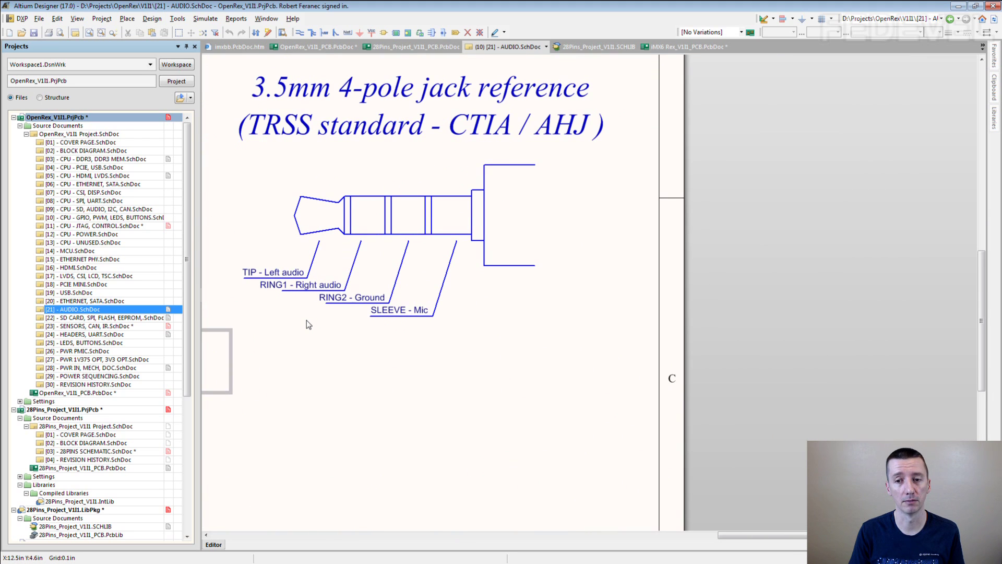
right_click_drag(318, 334, 369, 350)
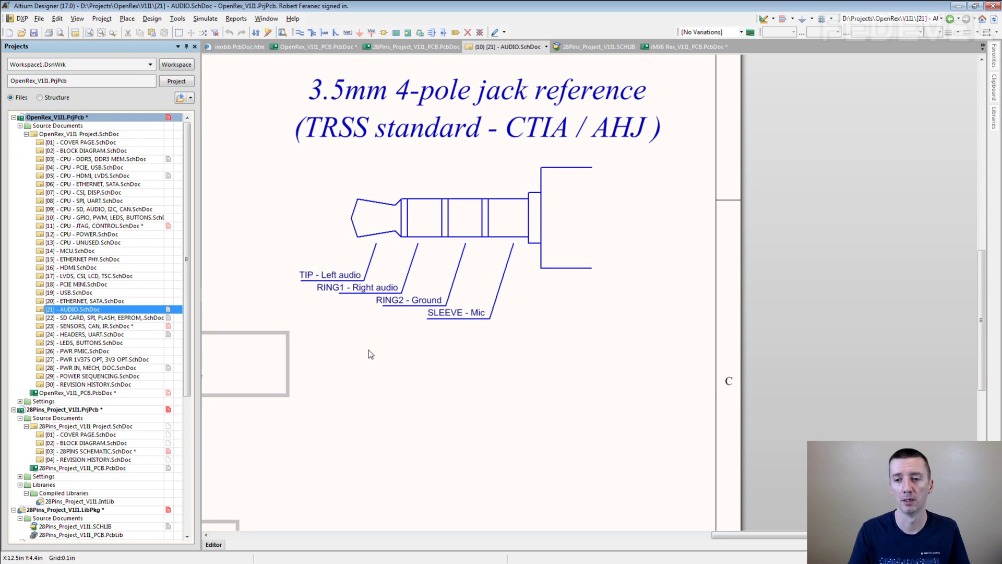
scroll(381, 350, "down", 3, "ctrl")
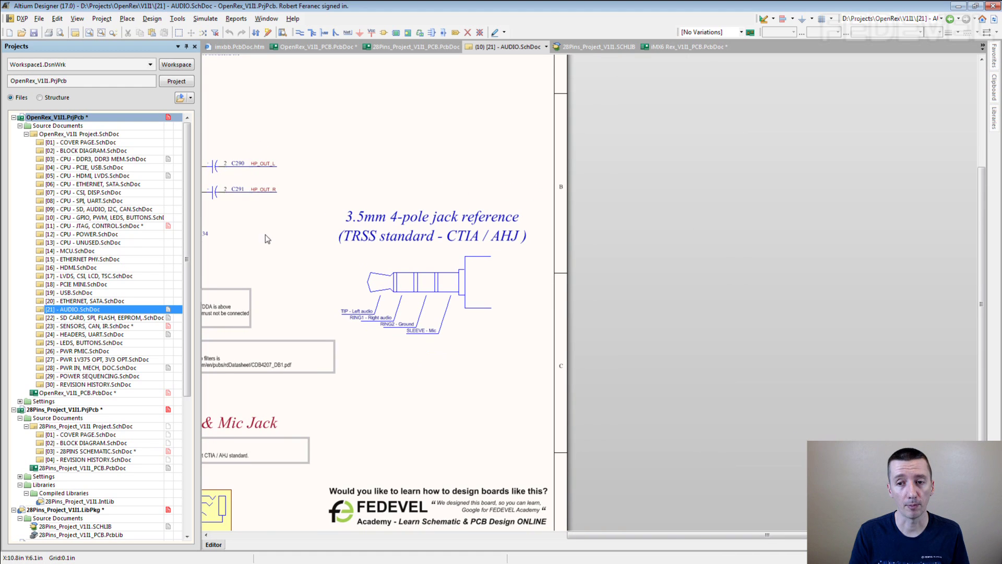
scroll(420, 353, "up", 1, "ctrl")
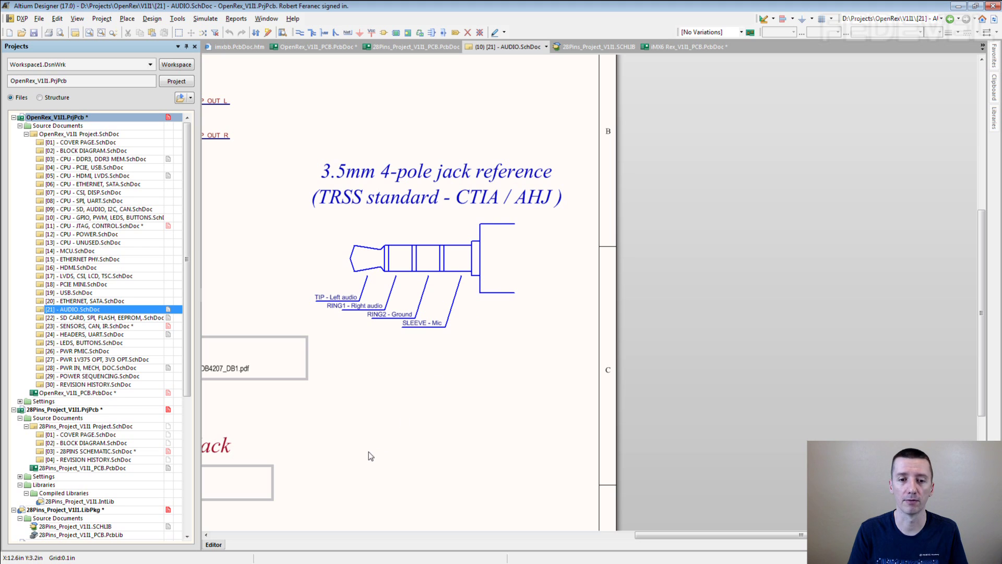
- Open the [11] - CPU - JTAG, CONTROL schematic and examine its board ID and boot mode notes and the RESET circuit
left_click(103, 227)
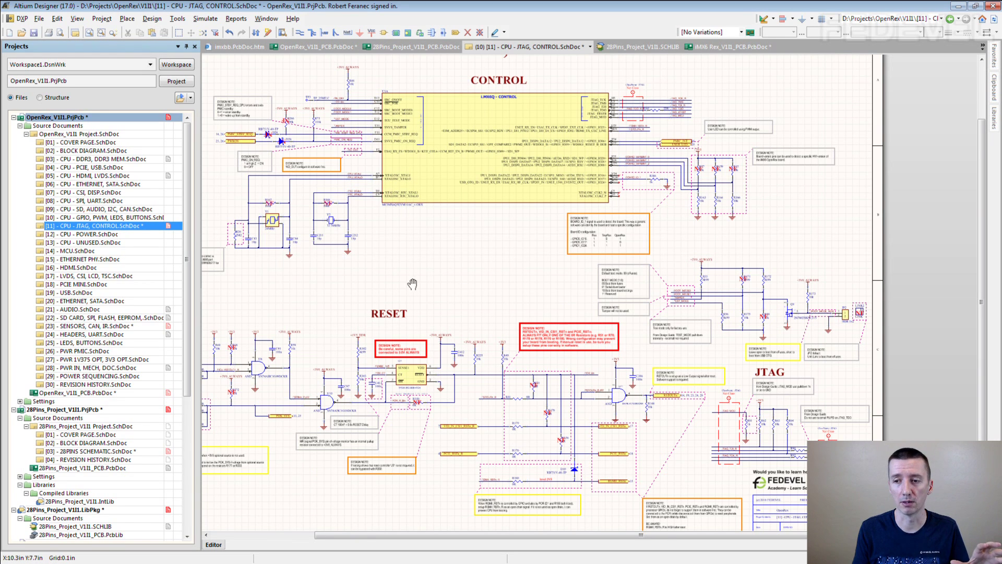
right_click_drag(605, 297, 530, 290)
scroll(529, 289, "up", 6, "ctrl")
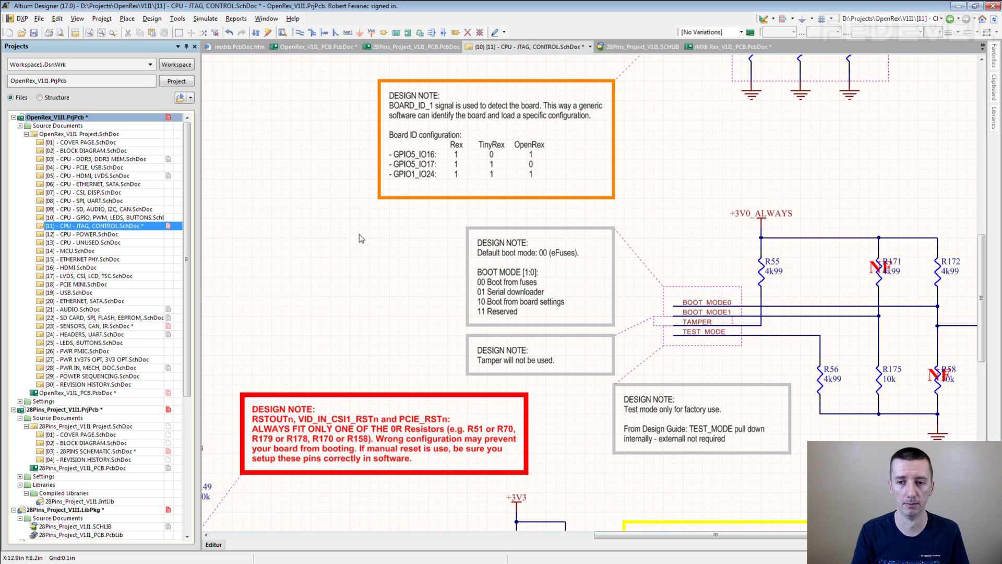
scroll(339, 293, "down", 2, "ctrl")
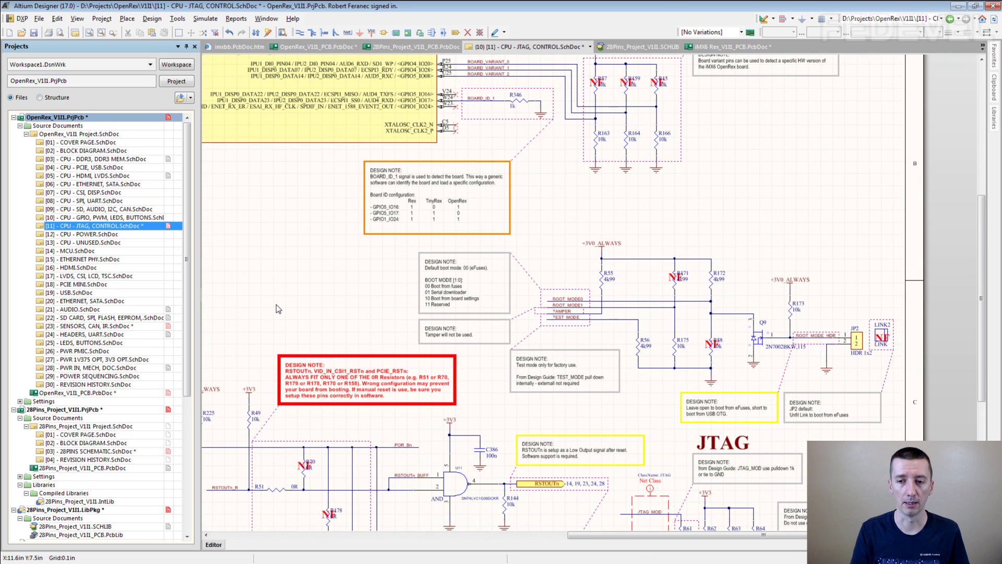
scroll(405, 279, "down", 4, "ctrl")
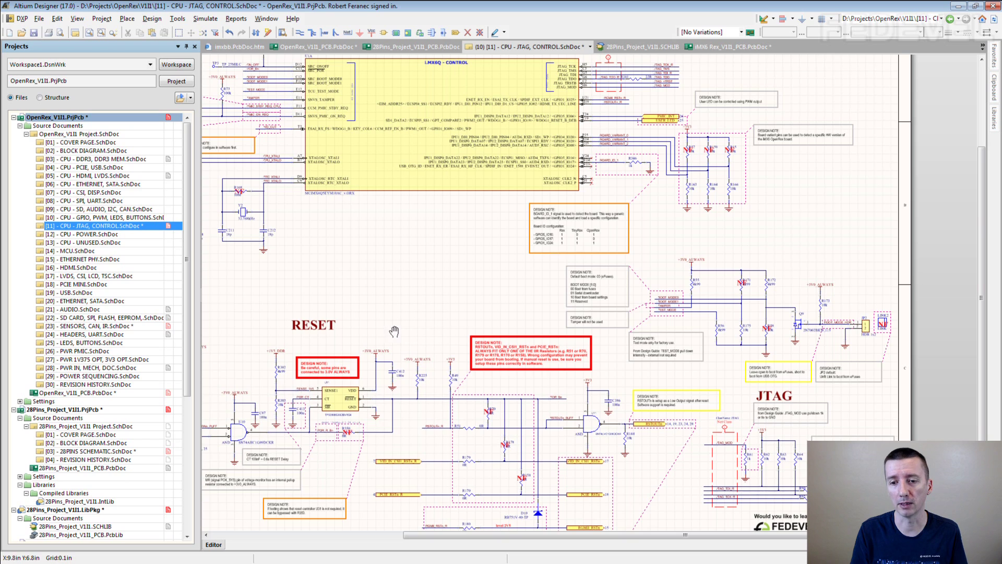
right_click_drag(392, 324, 494, 200)
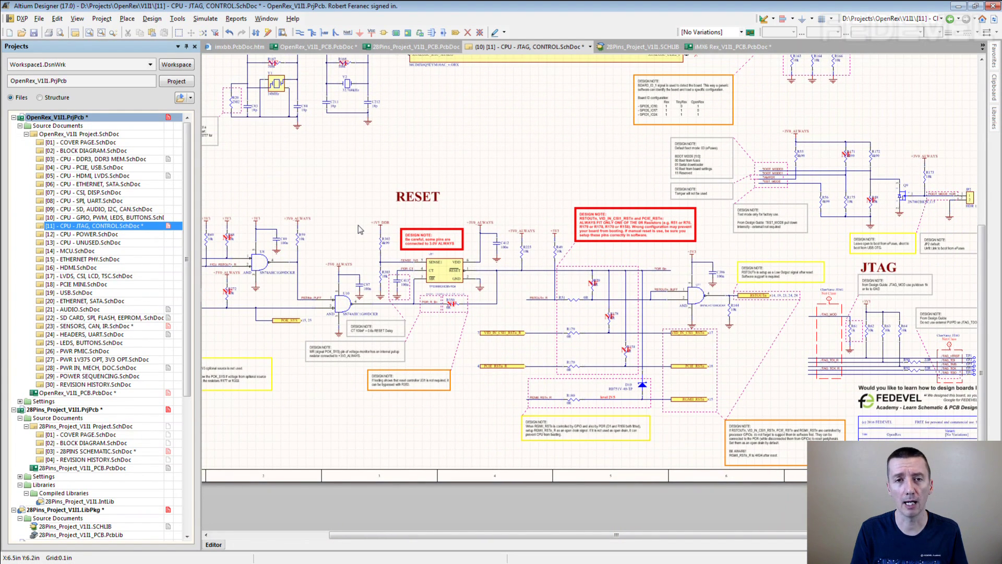